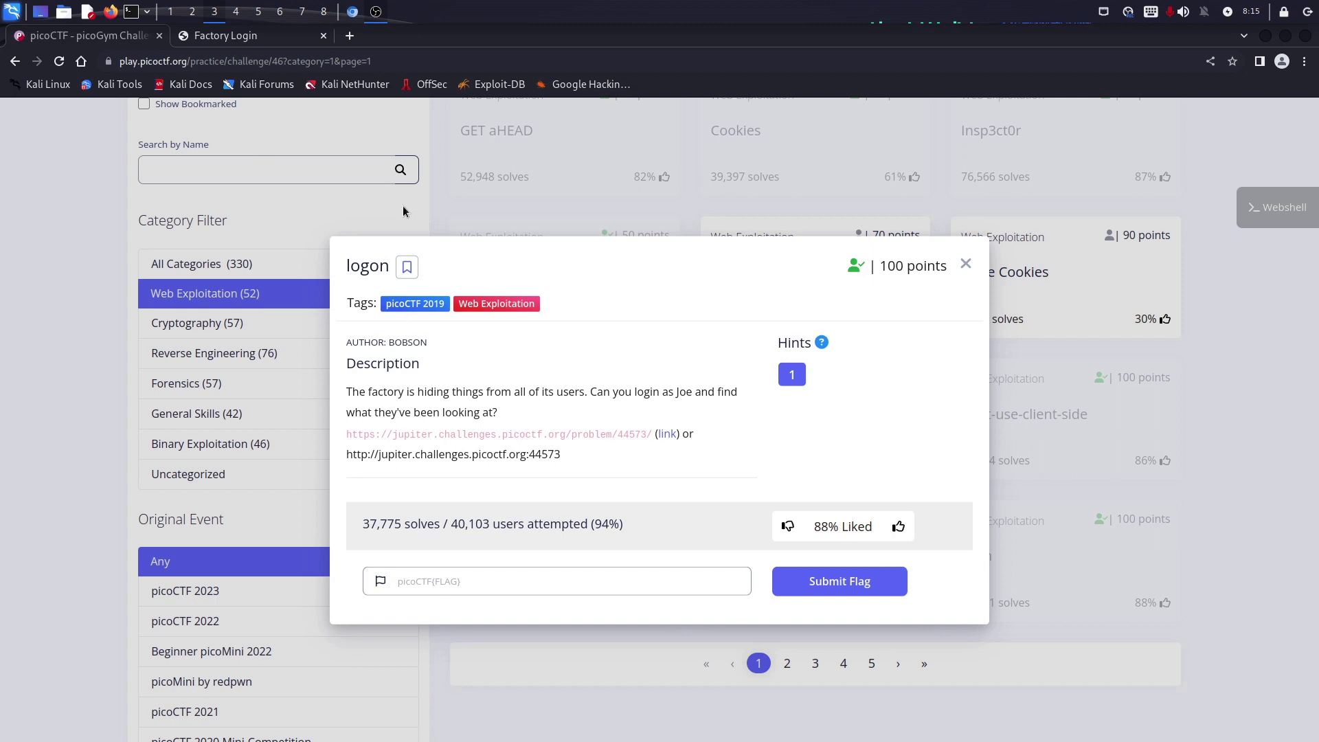
# Read the logon challenge title and description about Joe, then launch Factory Login in a new tab.
pyautogui.doubleClick(361, 265)
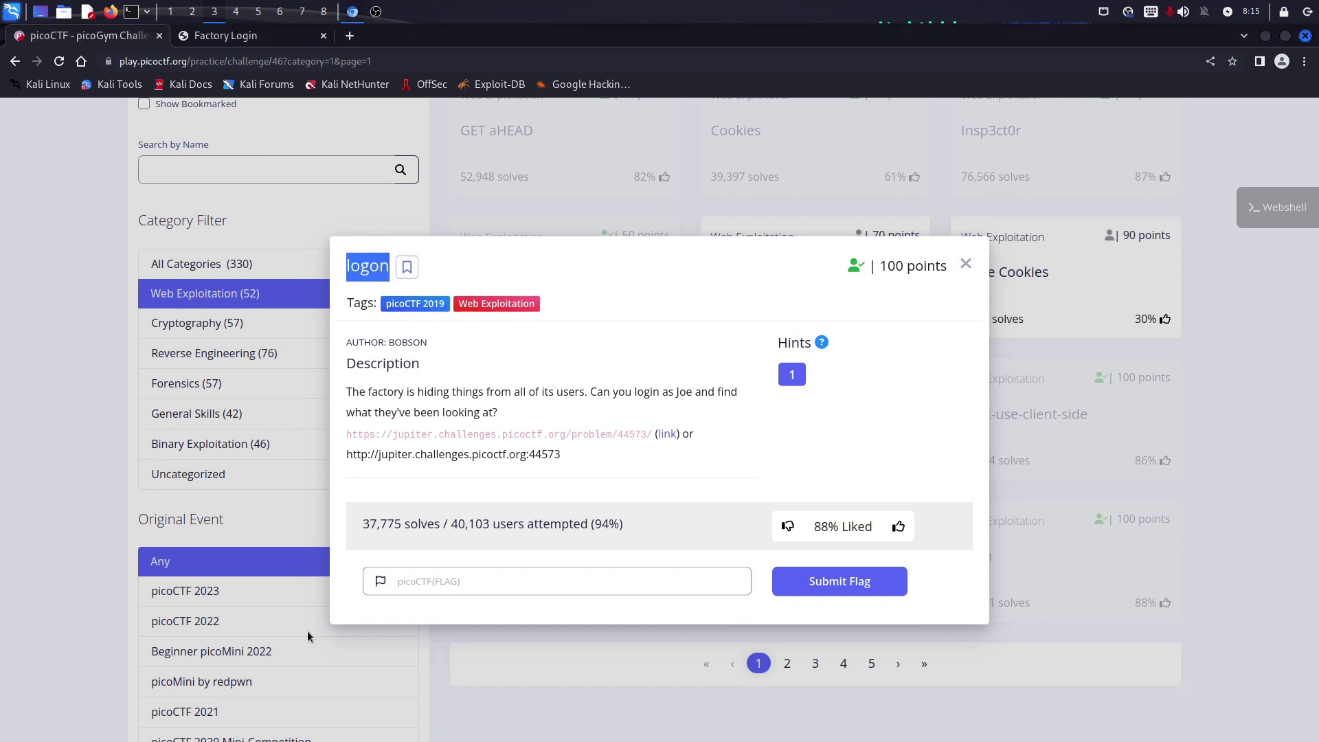
pyautogui.moveTo(517, 413); pyautogui.dragTo(367, 392)
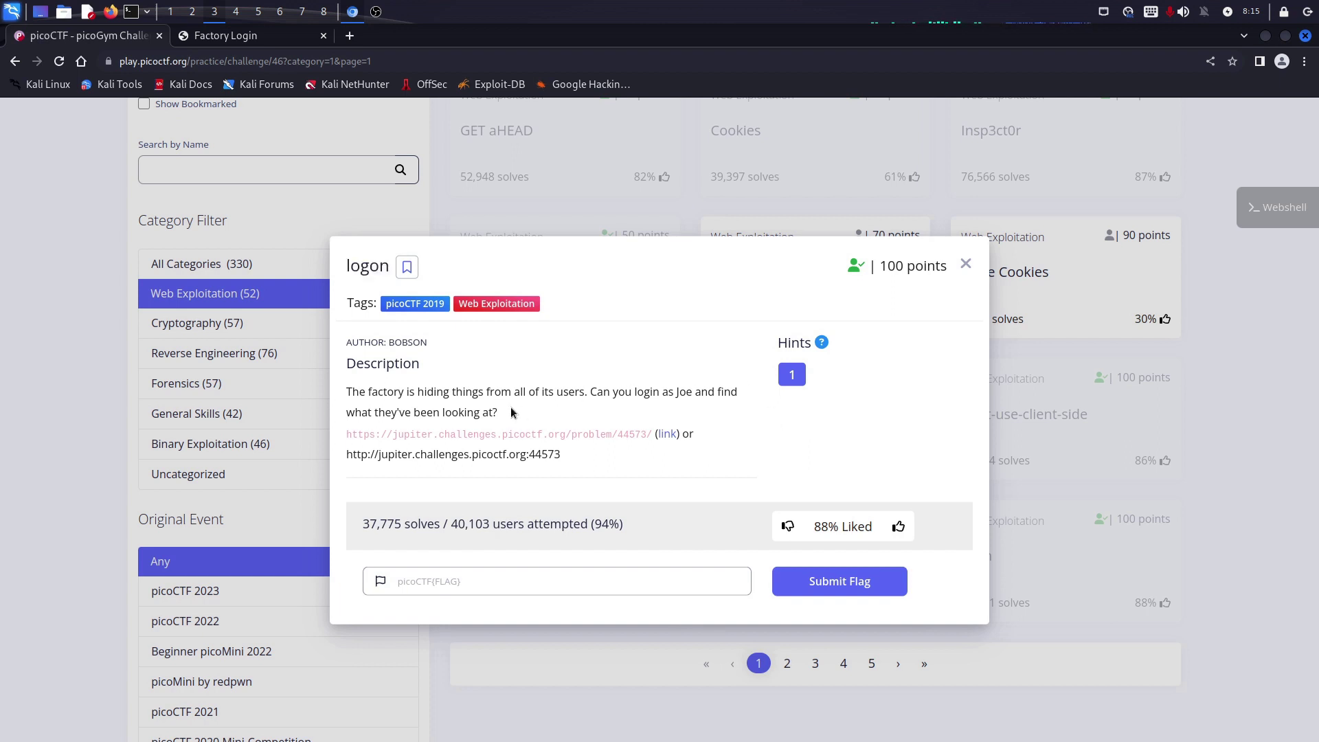
pyautogui.click(392, 391)
pyautogui.doubleClick(358, 265)
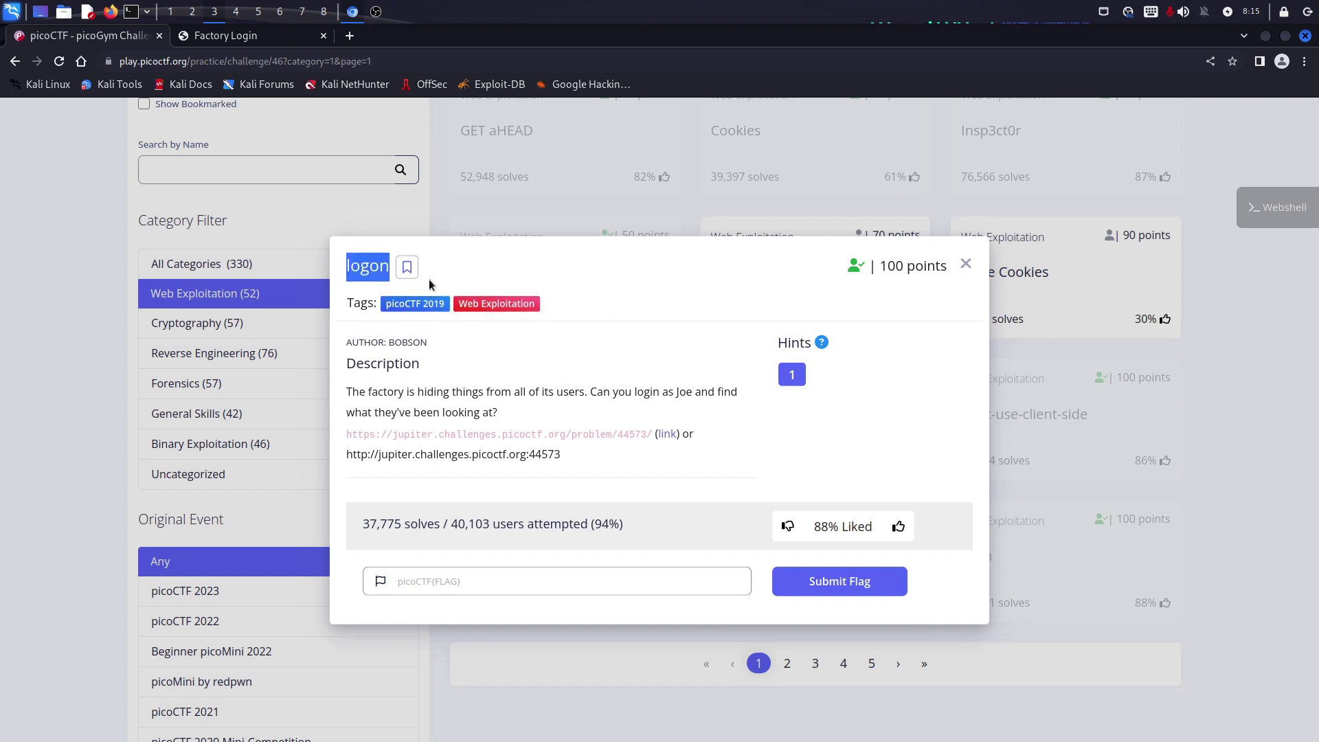
pyautogui.click(584, 334)
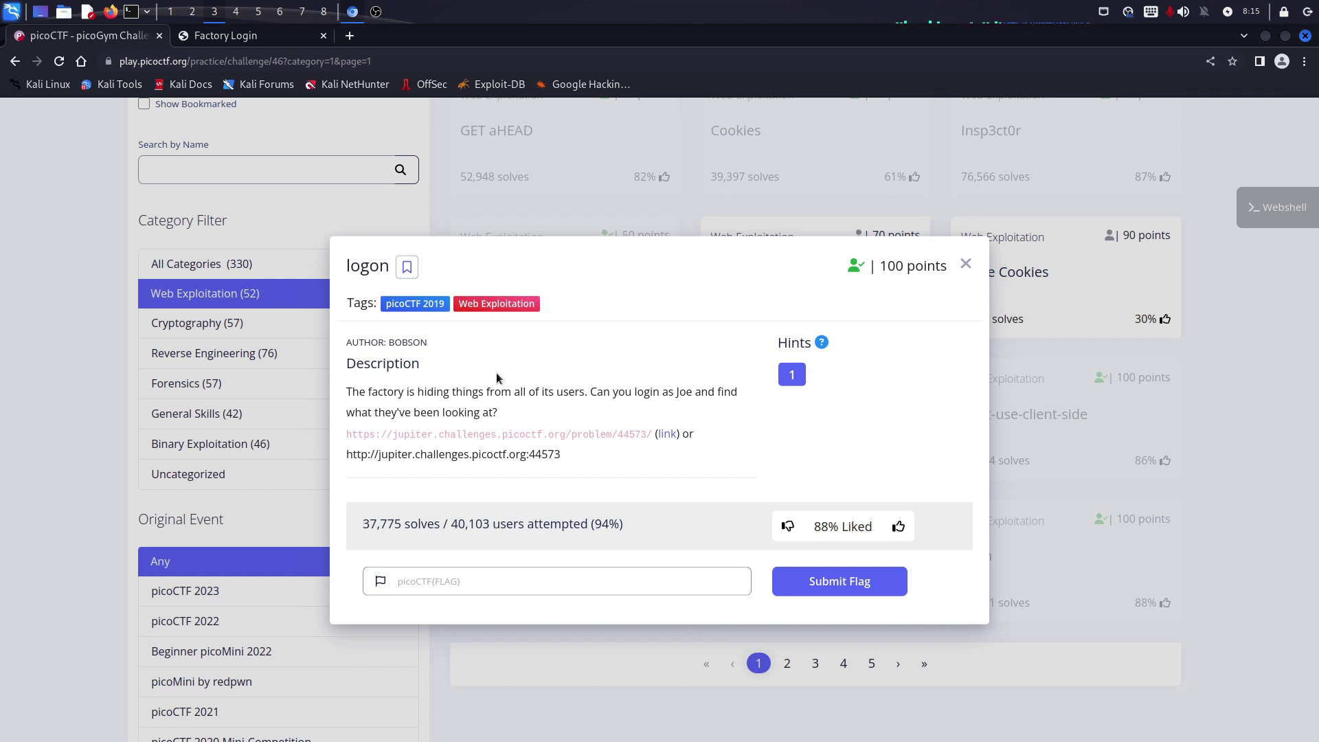
pyautogui.moveTo(346, 391)
pyautogui.mouseDown()
pyautogui.moveTo(523, 432)
pyautogui.moveTo(567, 420)
pyautogui.mouseUp()
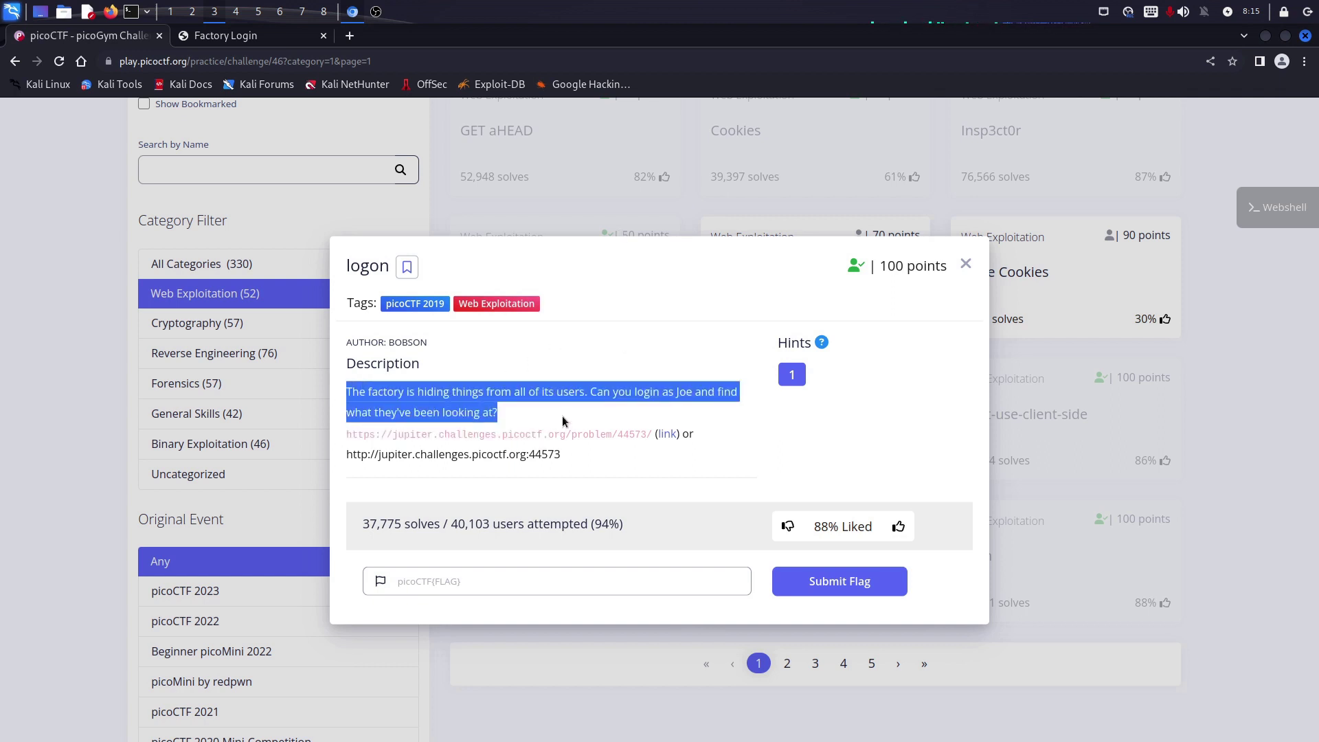
pyautogui.click(518, 416)
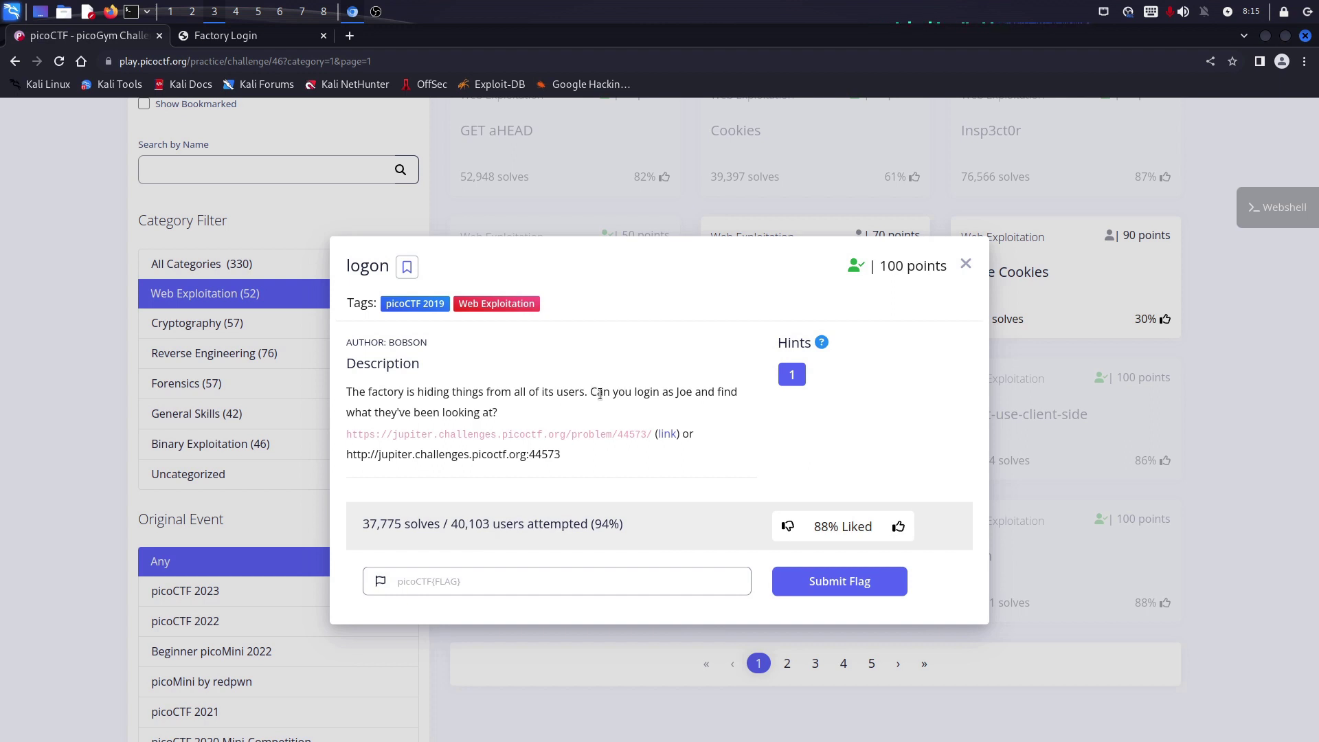
pyautogui.doubleClick(687, 392)
pyautogui.click(719, 394)
pyautogui.click(666, 434)
# Close the duplicate tab, sign in to Factory Login and read the success message.
pyautogui.click(487, 36)
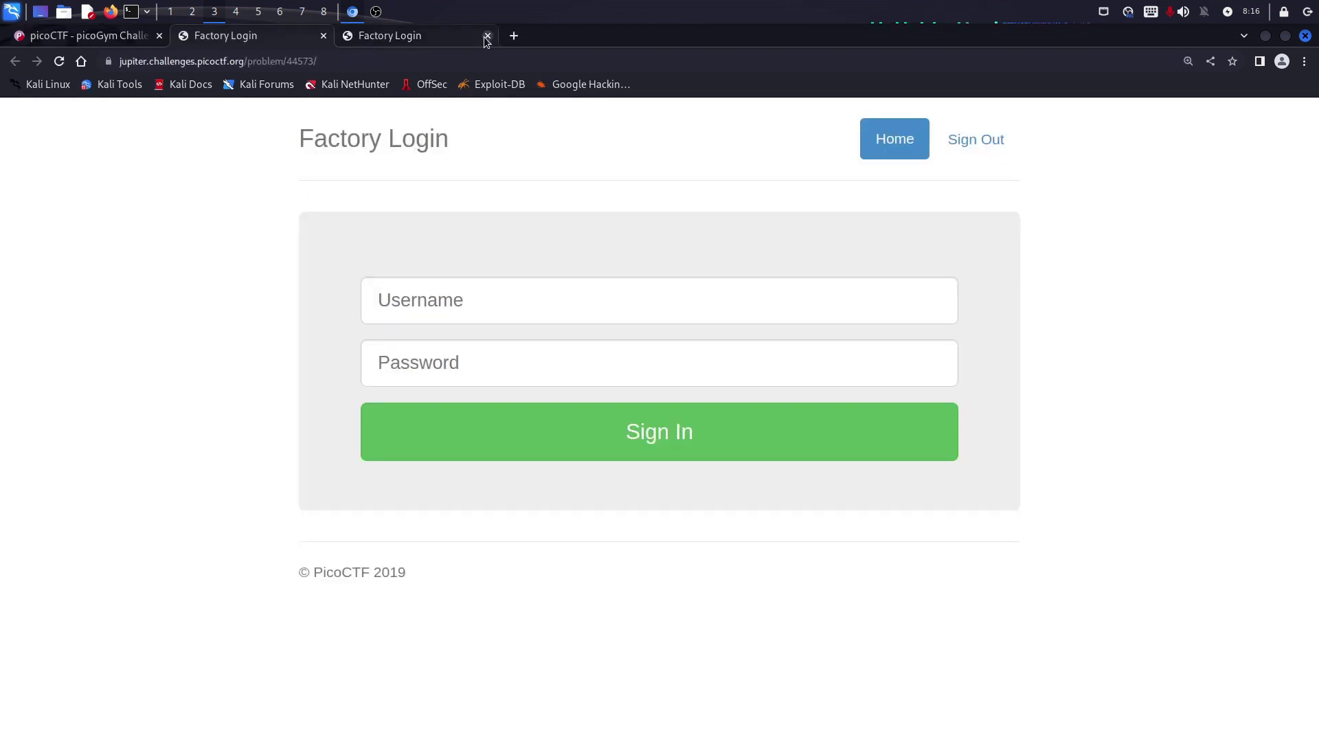
pyautogui.moveTo(292, 132); pyautogui.dragTo(528, 135)
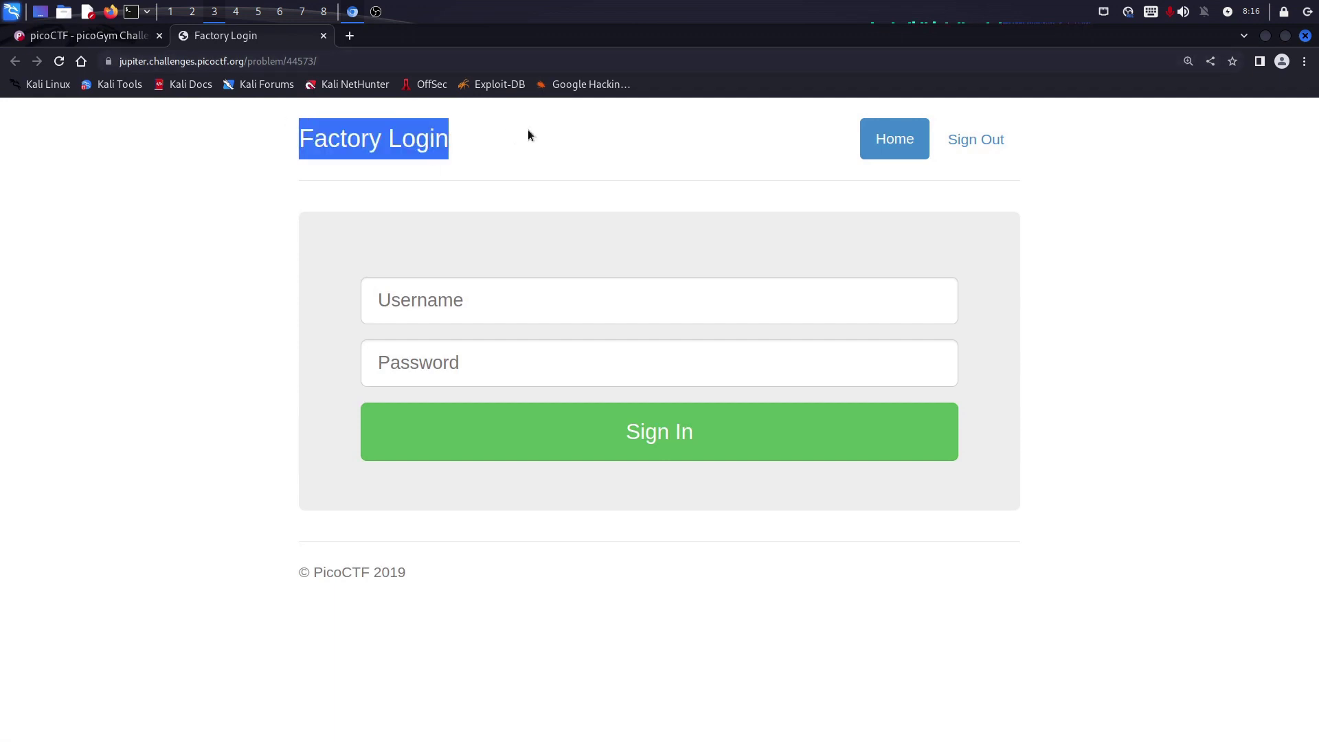
pyautogui.click(1102, 212)
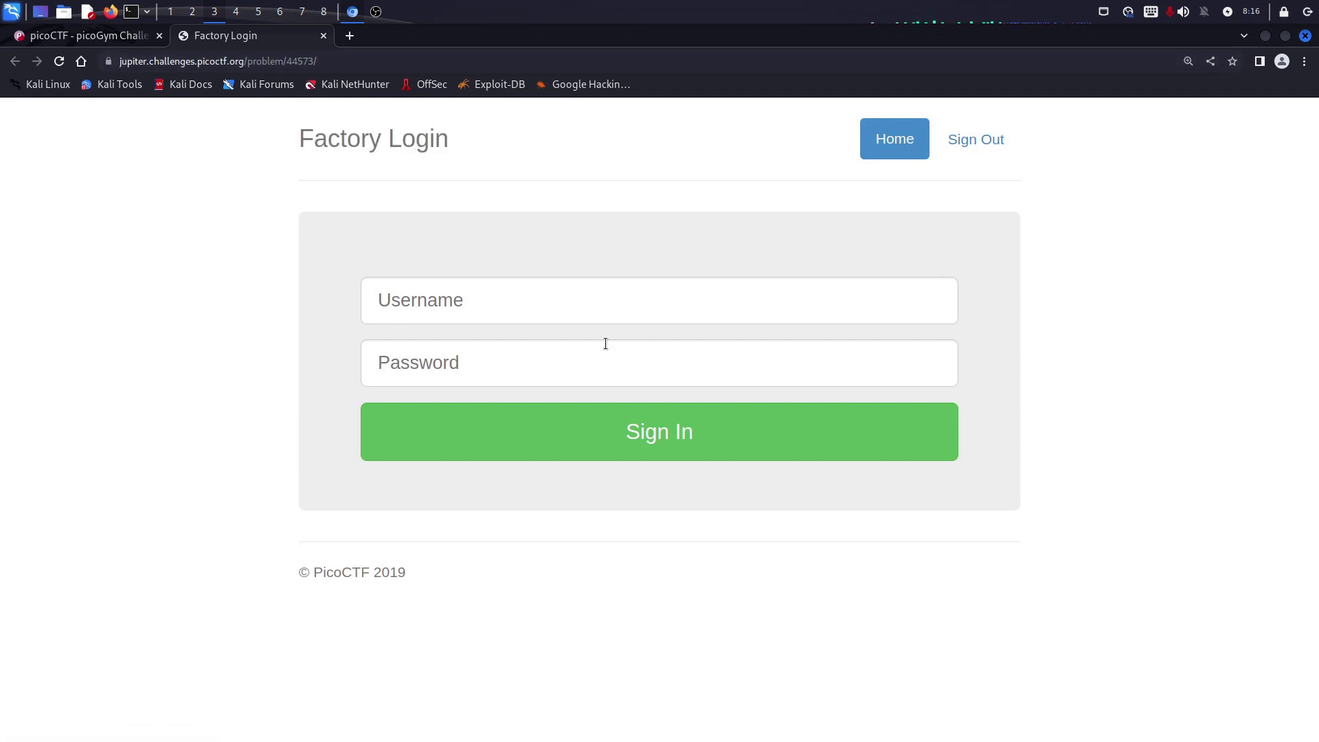
pyautogui.click(511, 317)
pyautogui.write('joe')
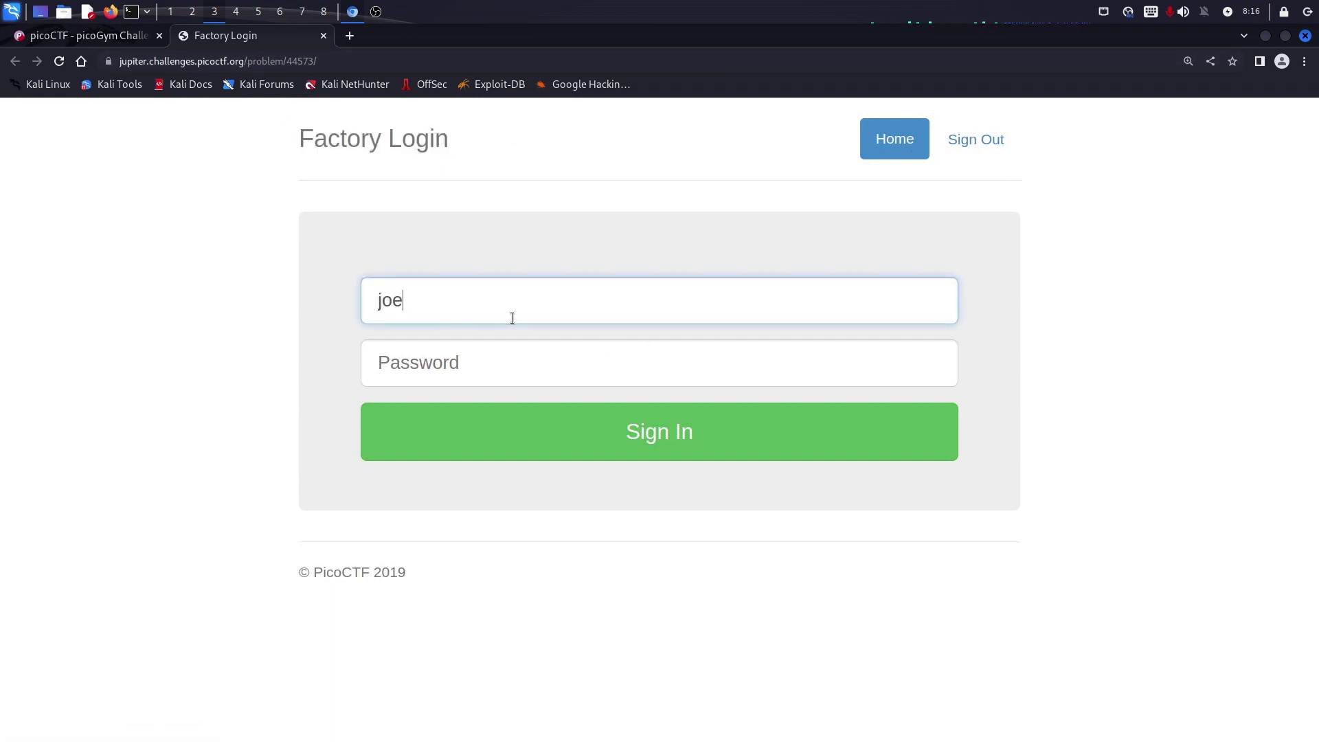
pyautogui.press('Tab')
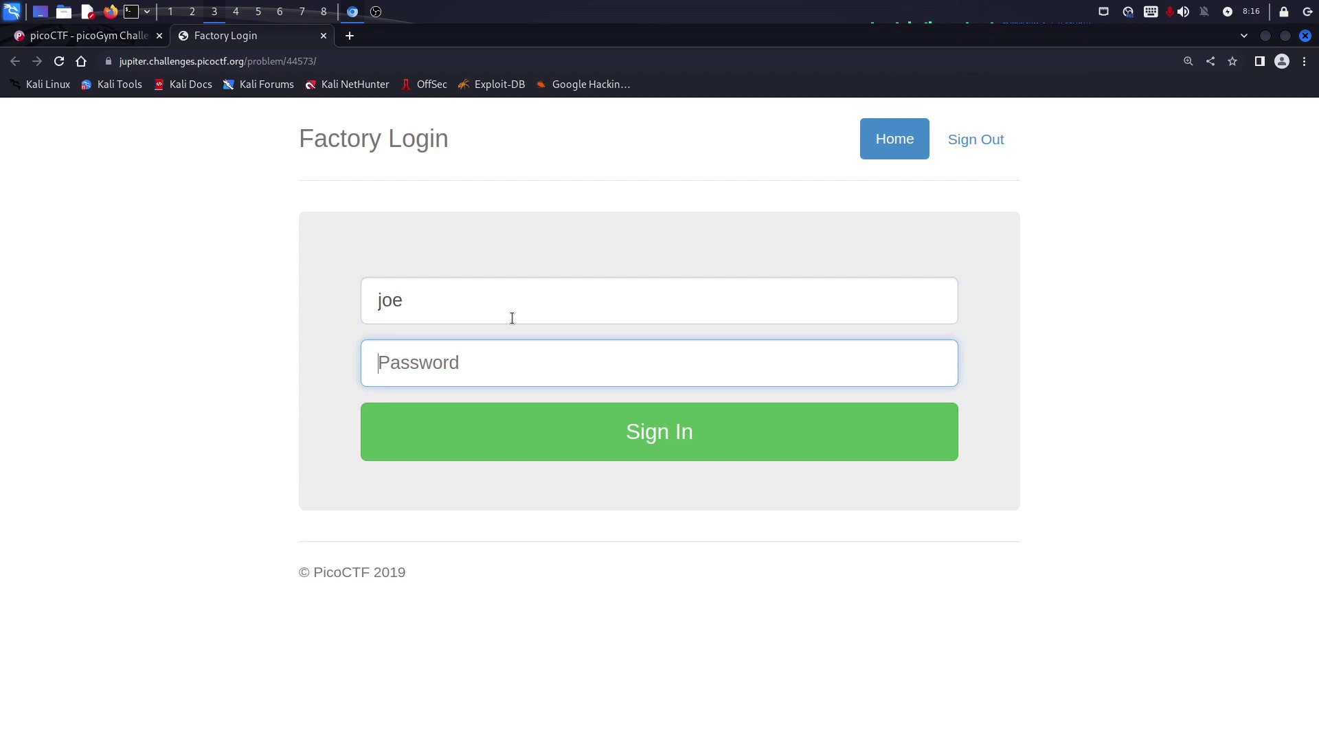
pyautogui.write('•')
pyautogui.press('Return')
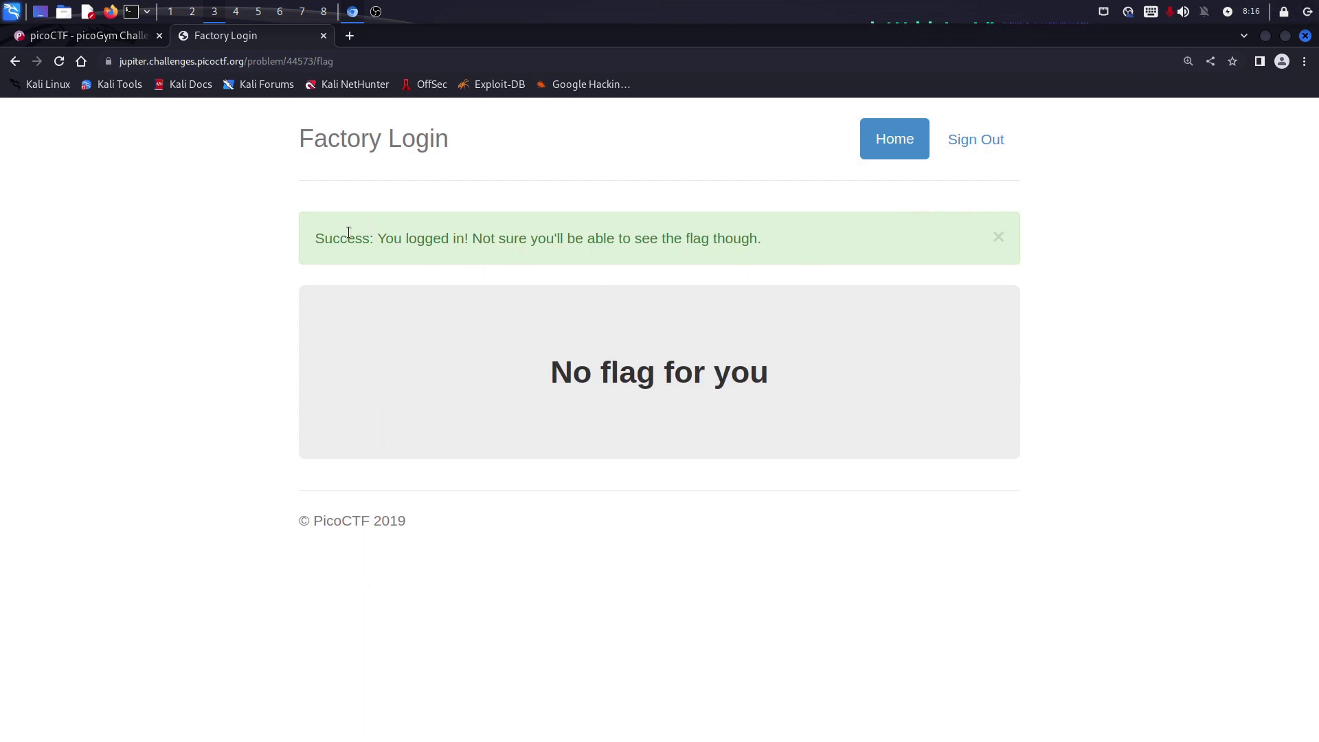
pyautogui.moveTo(316, 238); pyautogui.dragTo(787, 239)
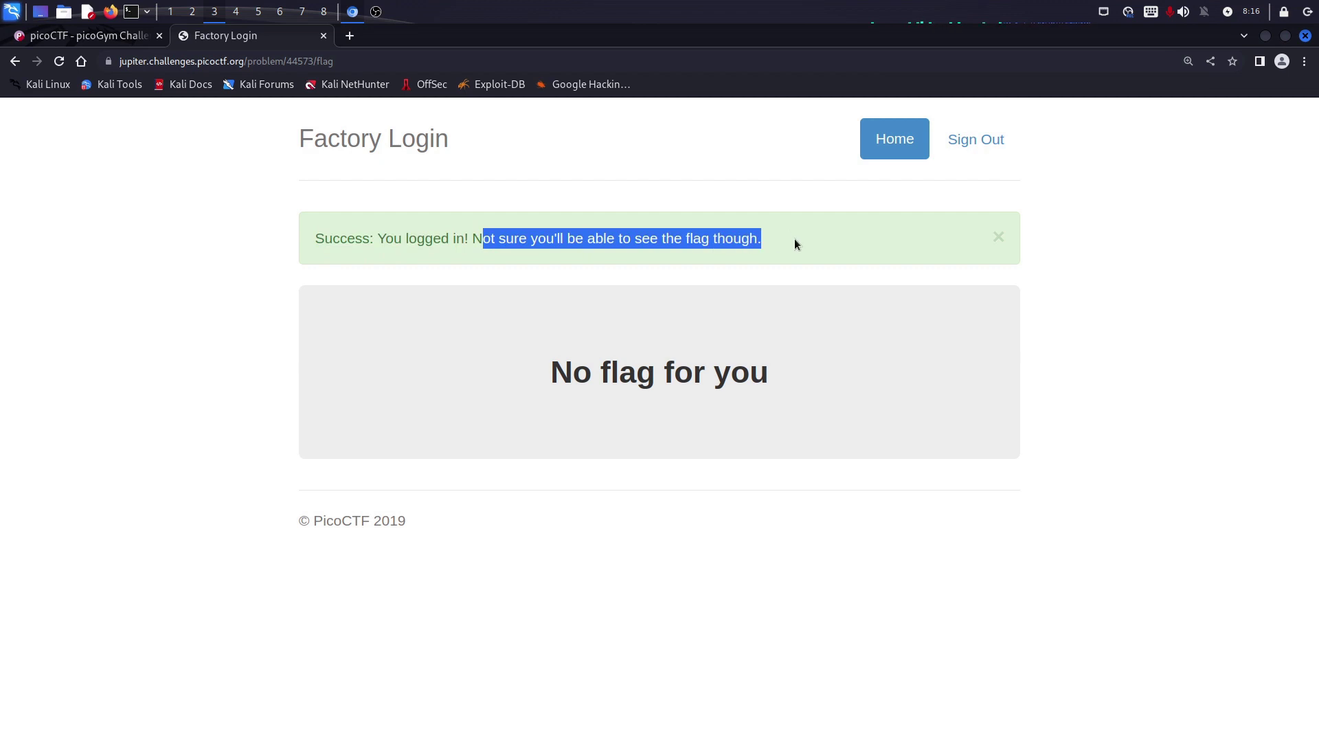
pyautogui.click(815, 300)
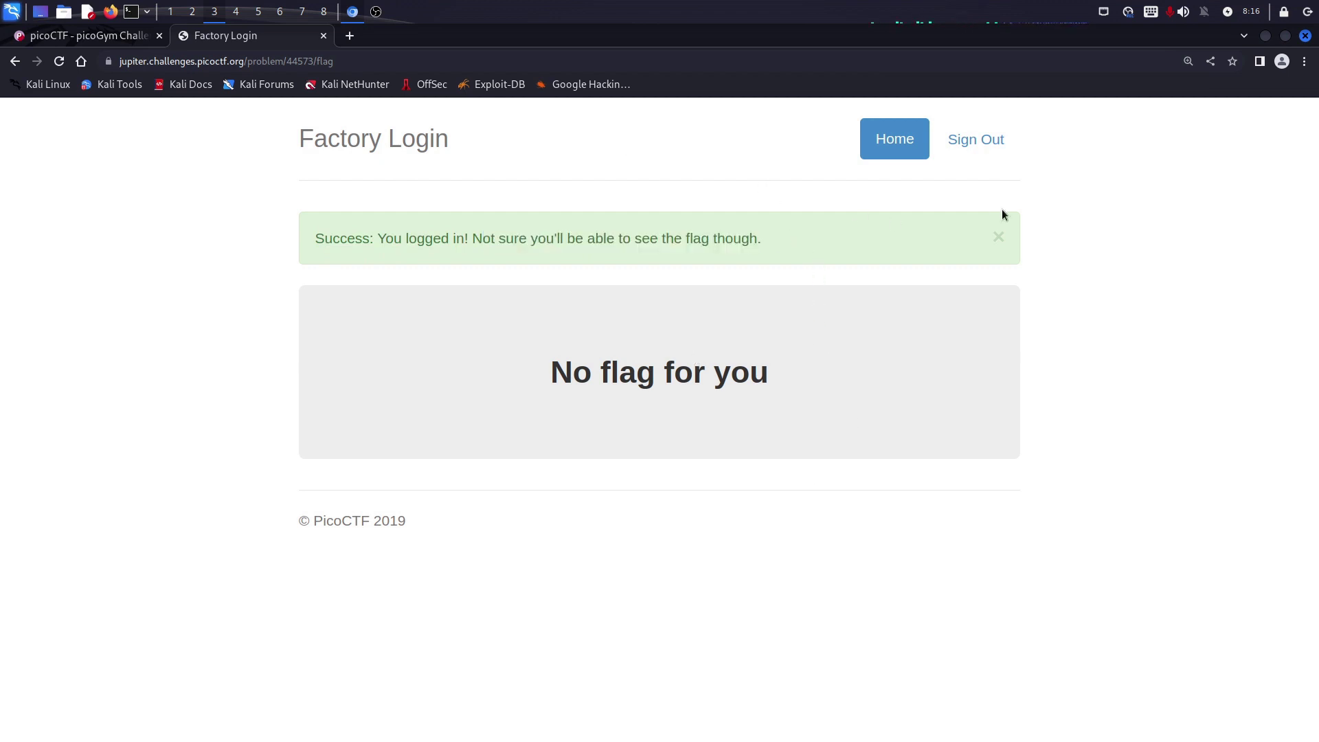
pyautogui.click(977, 144)
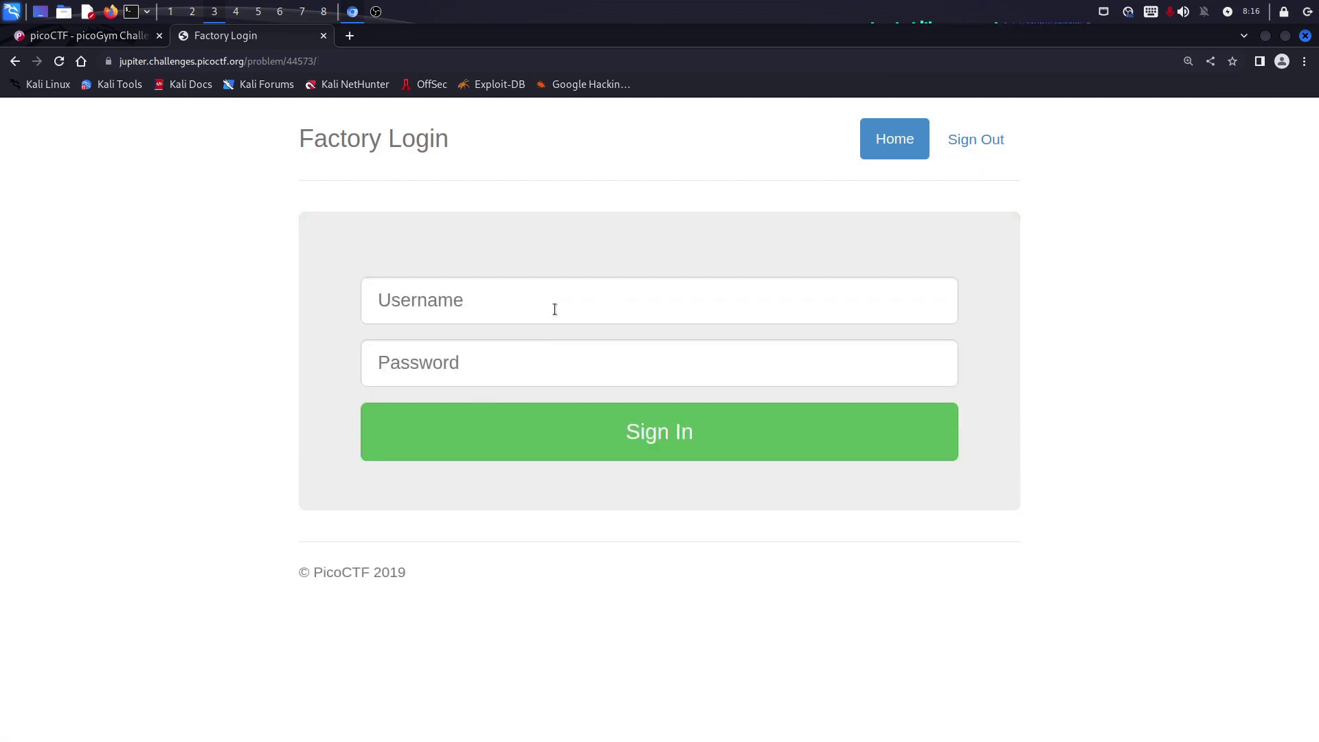
pyautogui.click(554, 310)
pyautogui.write('aa')
pyautogui.press('Tab')
pyautogui.write('aa')
pyautogui.press('Return')
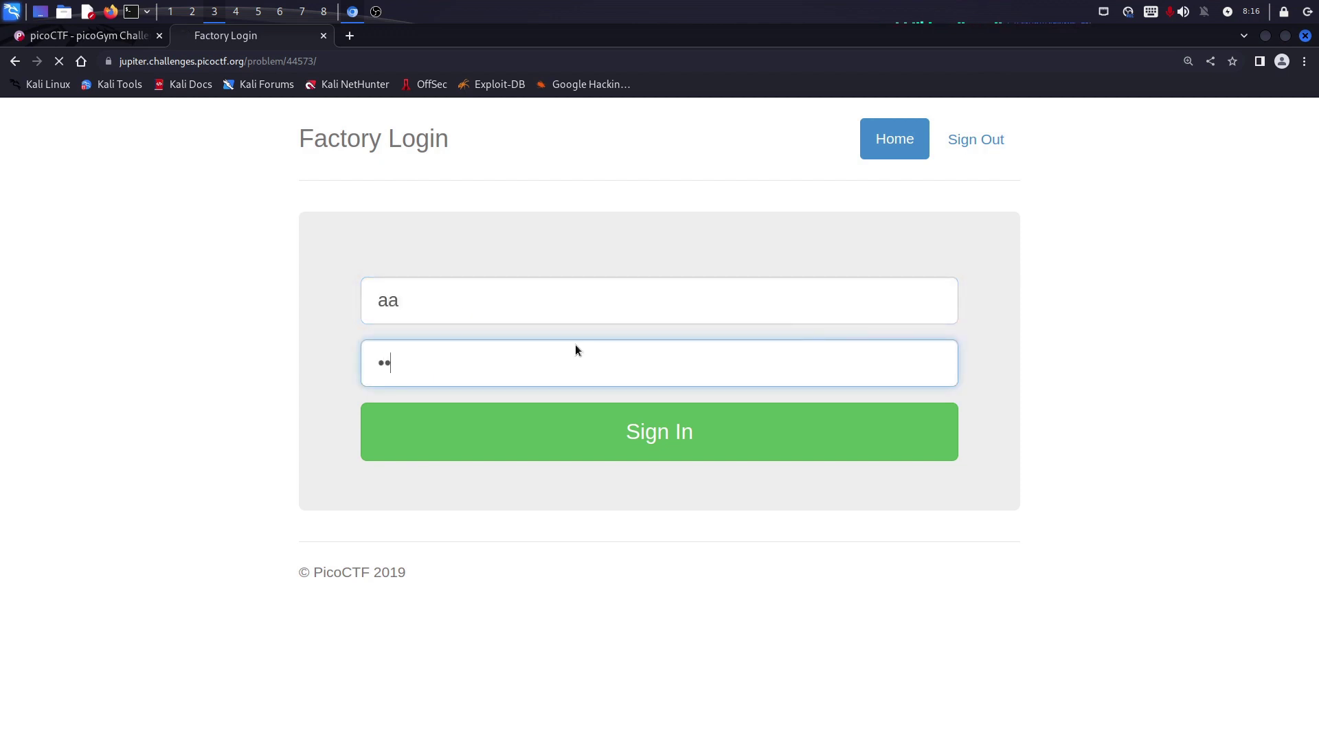
pyautogui.hotkey('alt', 'Left')
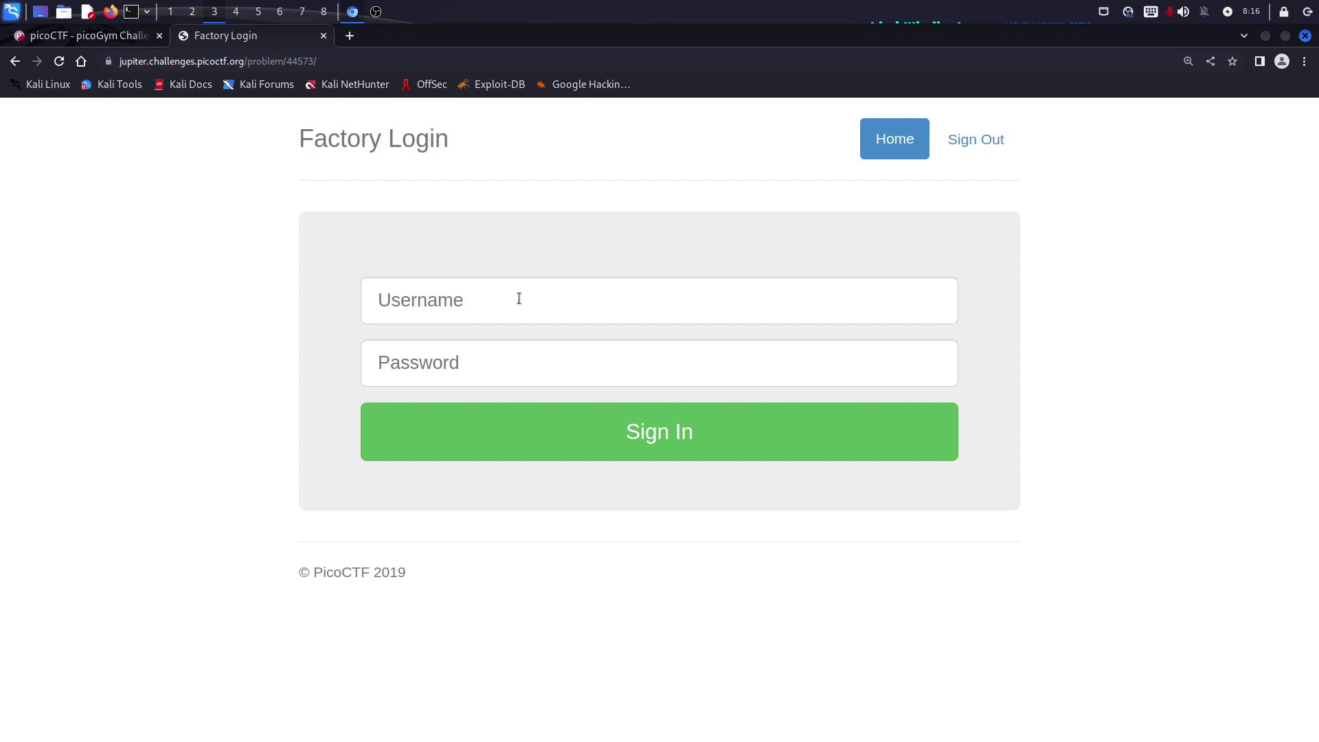
pyautogui.click(519, 299)
pyautogui.write('joe')
pyautogui.press('Tab')
pyautogui.write('a')
pyautogui.press('Return')
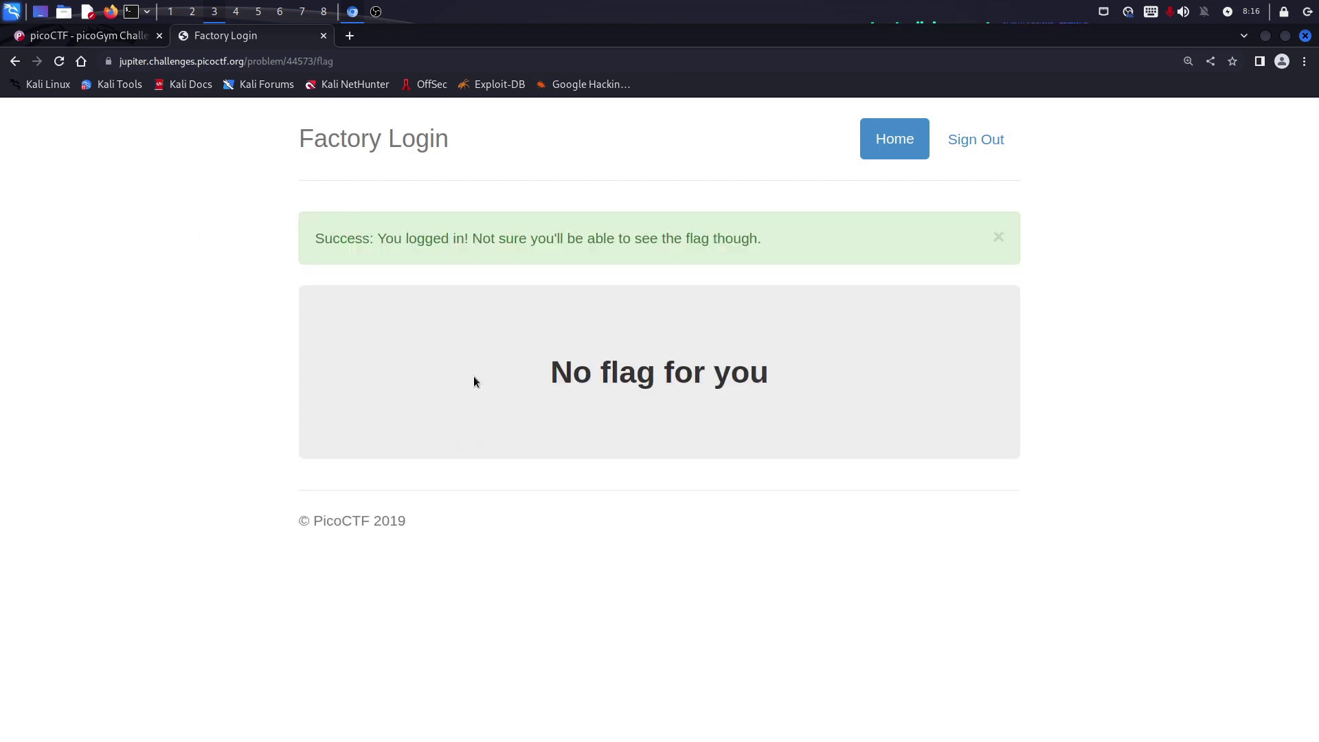
# Open Chrome DevTools on the Factory Login page using Inspect.
pyautogui.rightClick(232, 418)
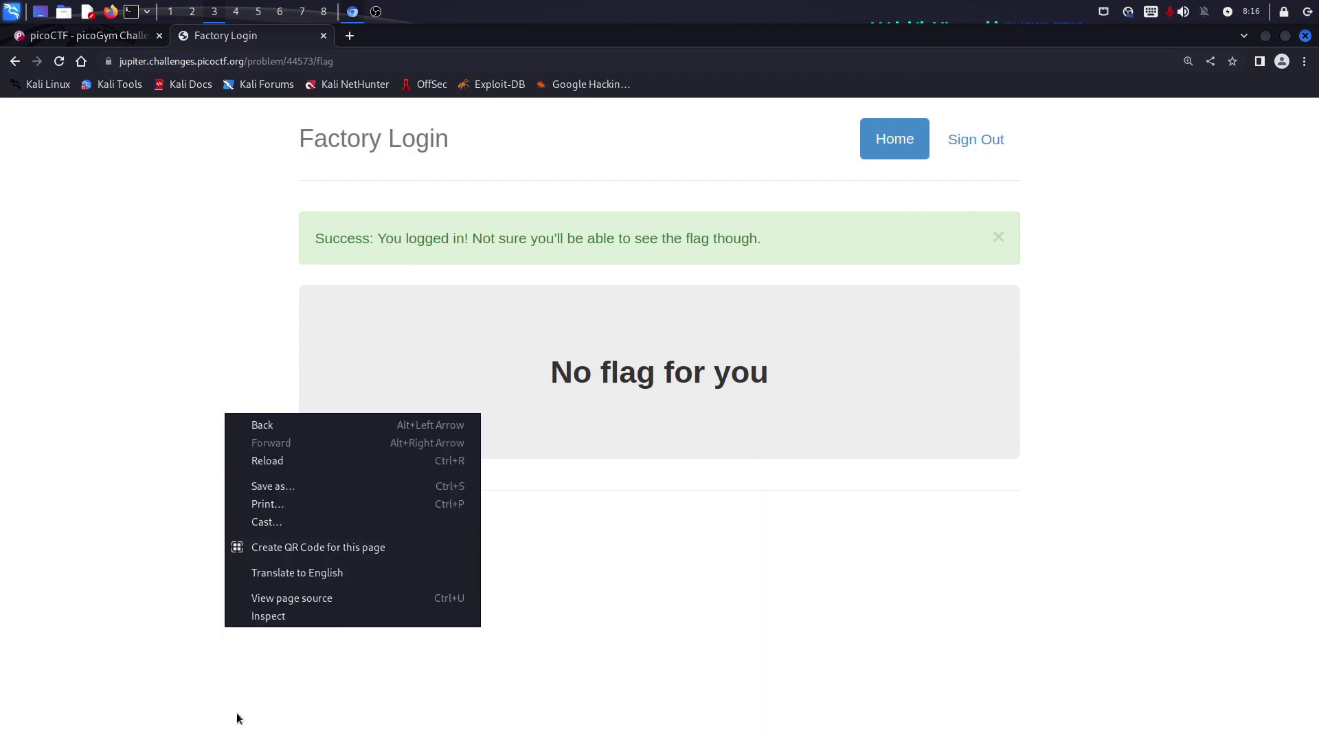
pyautogui.click(774, 457)
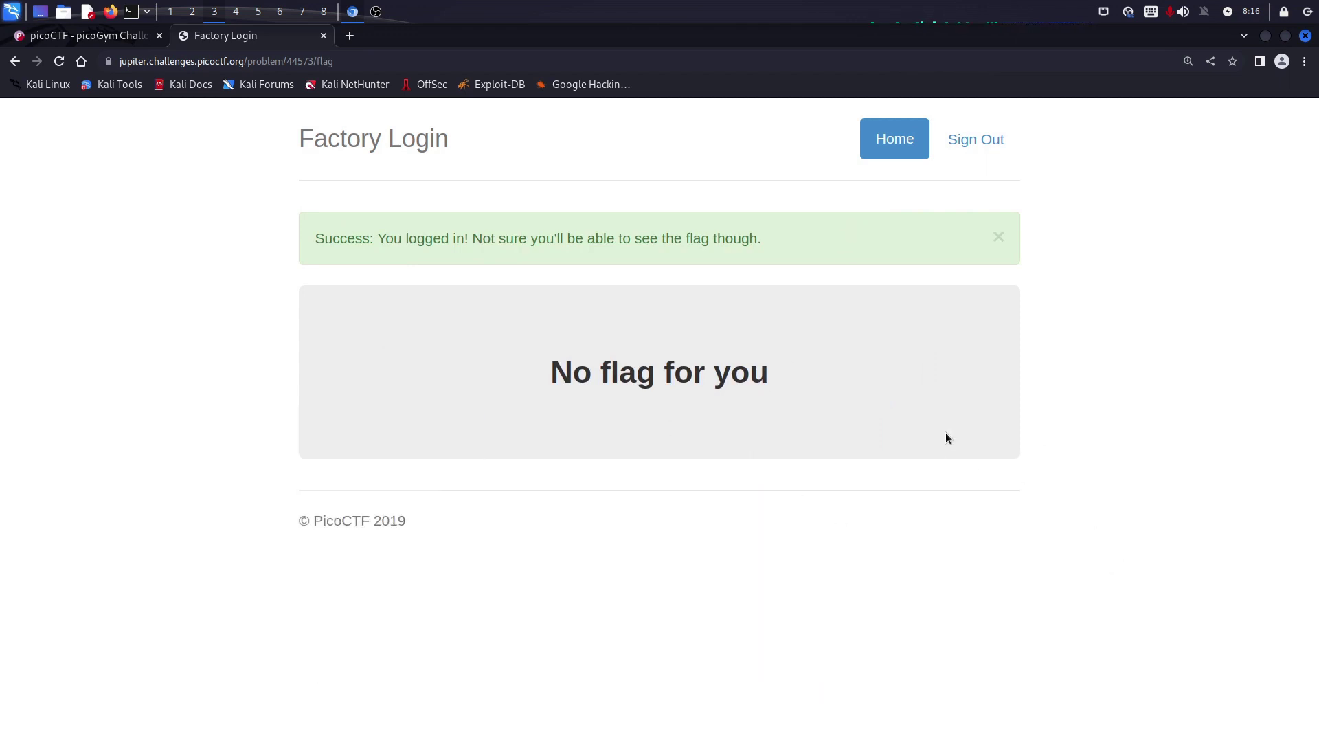
pyautogui.rightClick(789, 428)
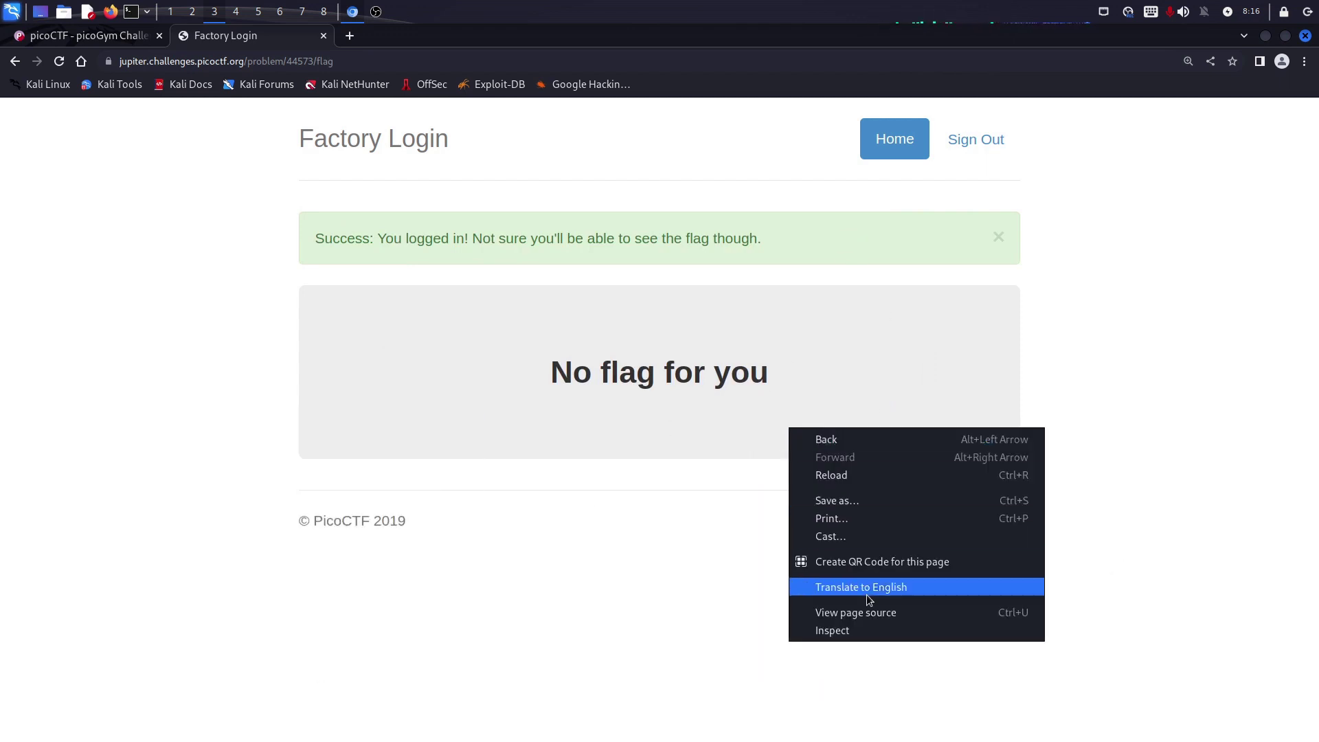
pyautogui.click(868, 627)
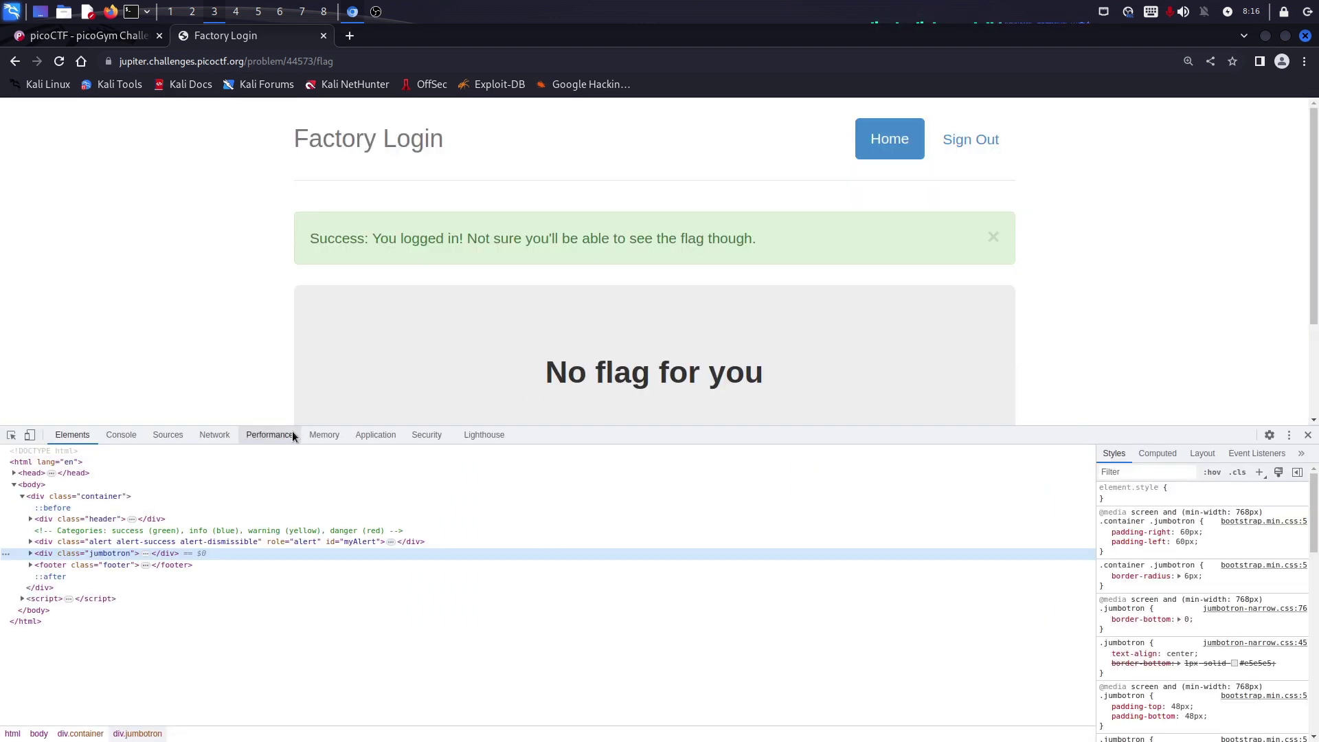
pyautogui.click(390, 438)
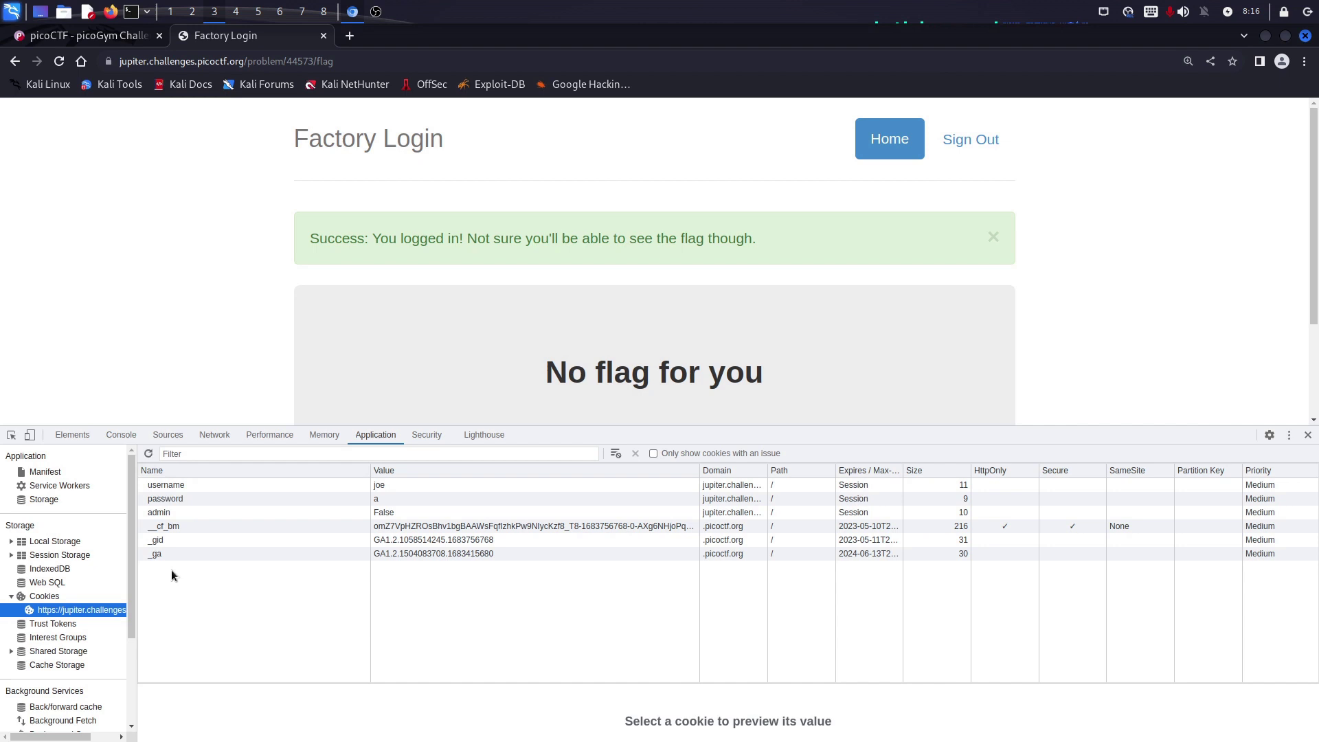
pyautogui.click(228, 485)
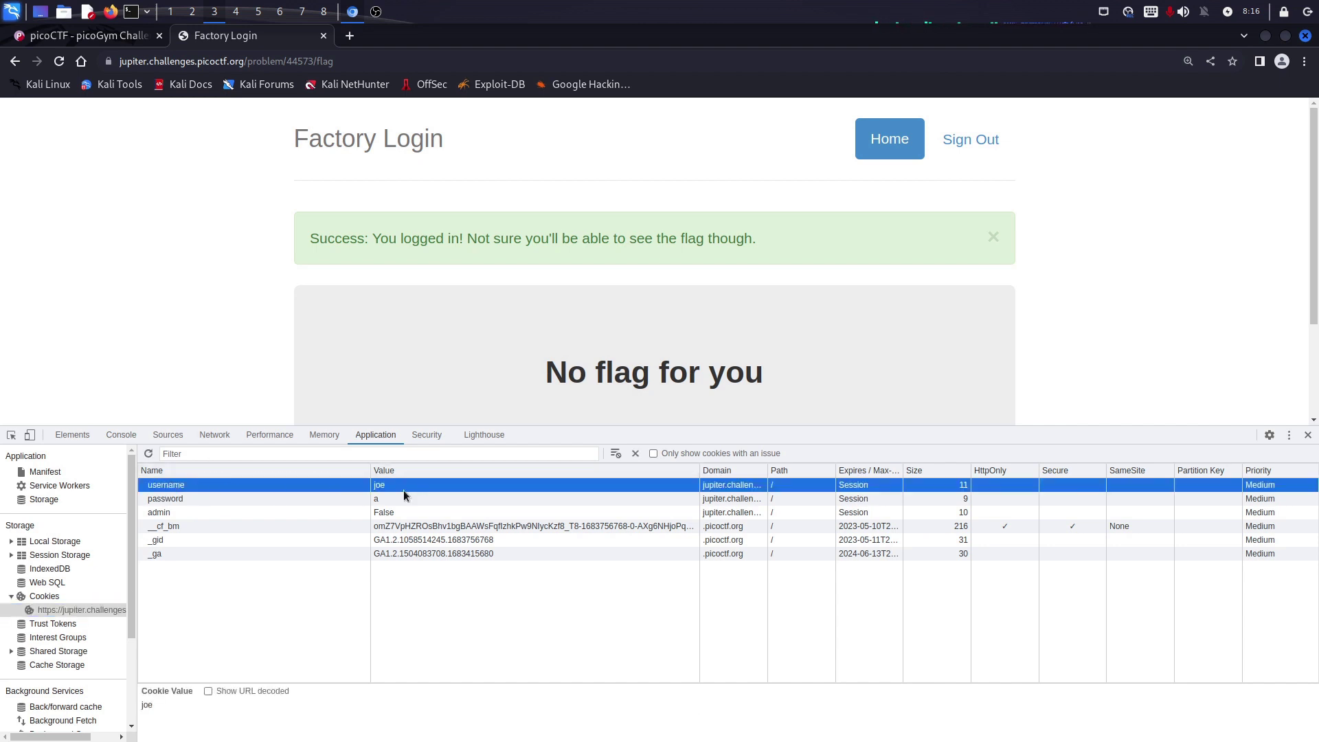
pyautogui.click(395, 501)
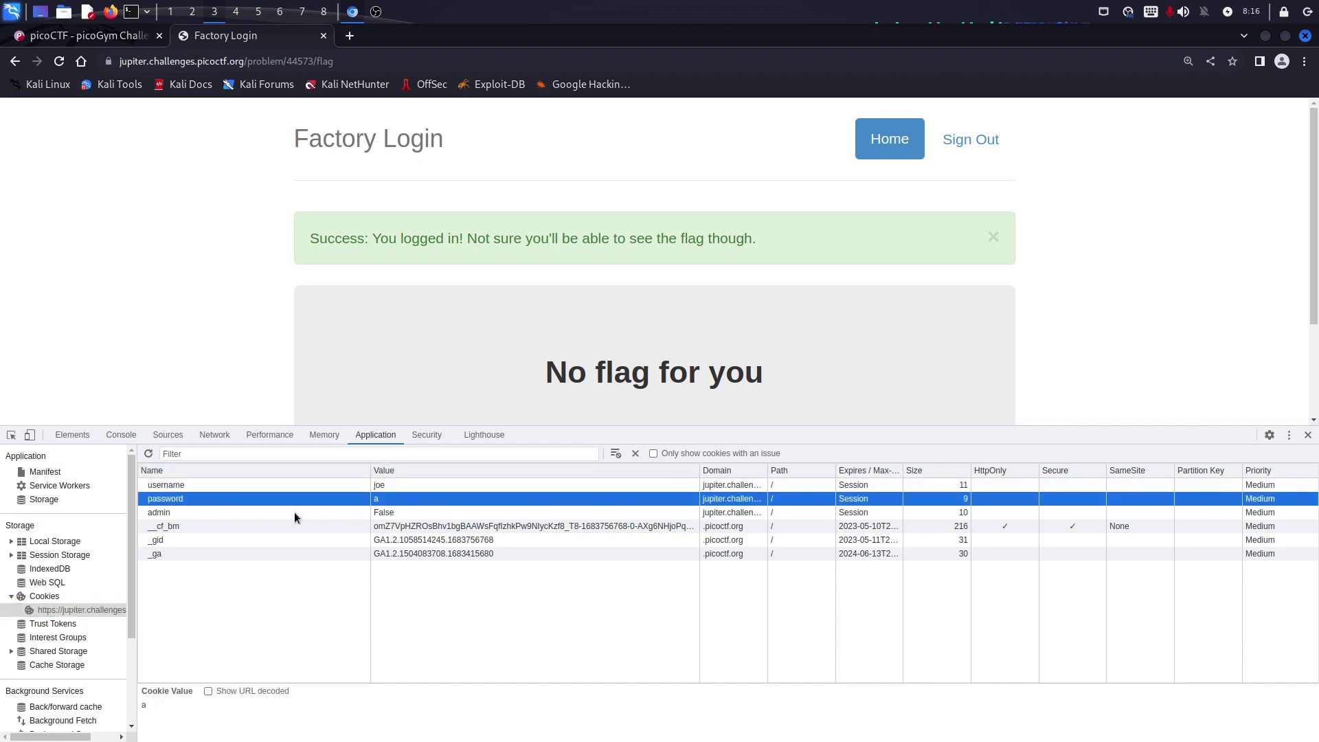
pyautogui.click(294, 511)
# Change the admin cookie's value from False to True.
pyautogui.doubleClick(387, 513)
pyautogui.scroll(-1, 619, 354)
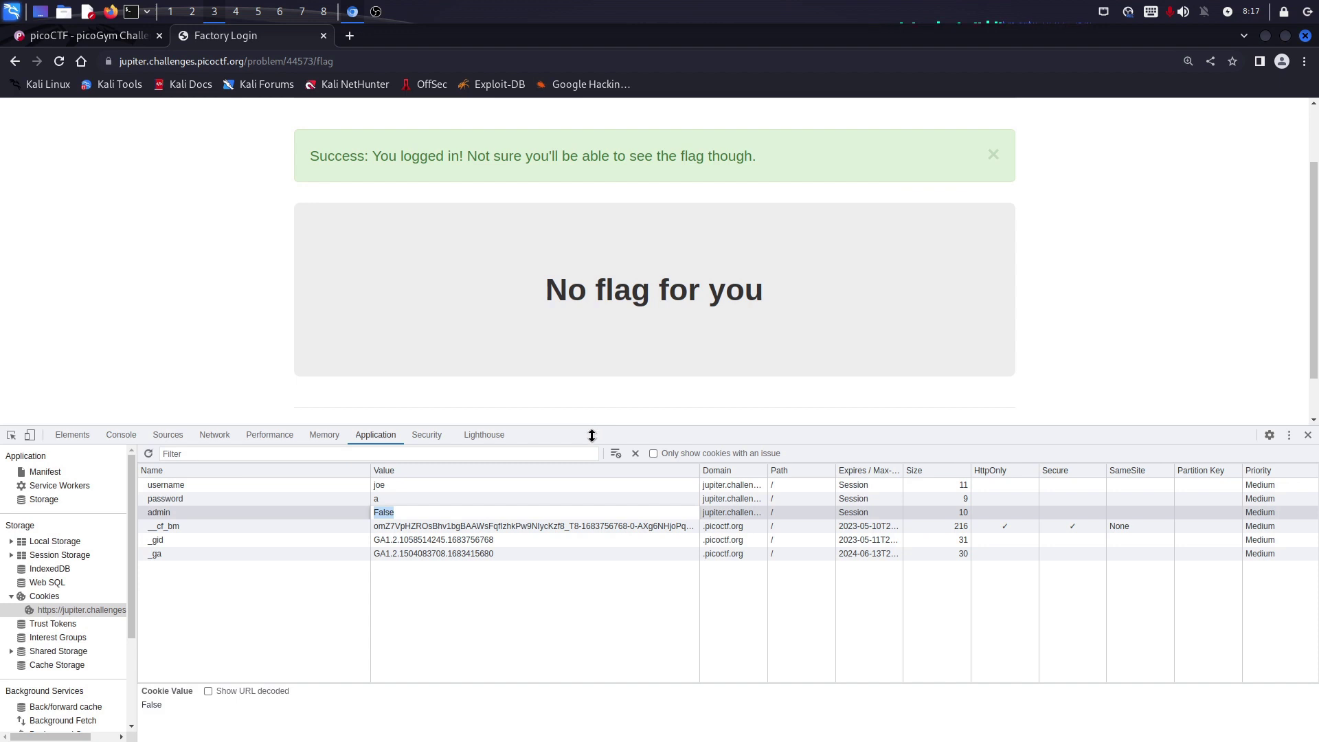
pyautogui.write('True')
pyautogui.press('Tab')
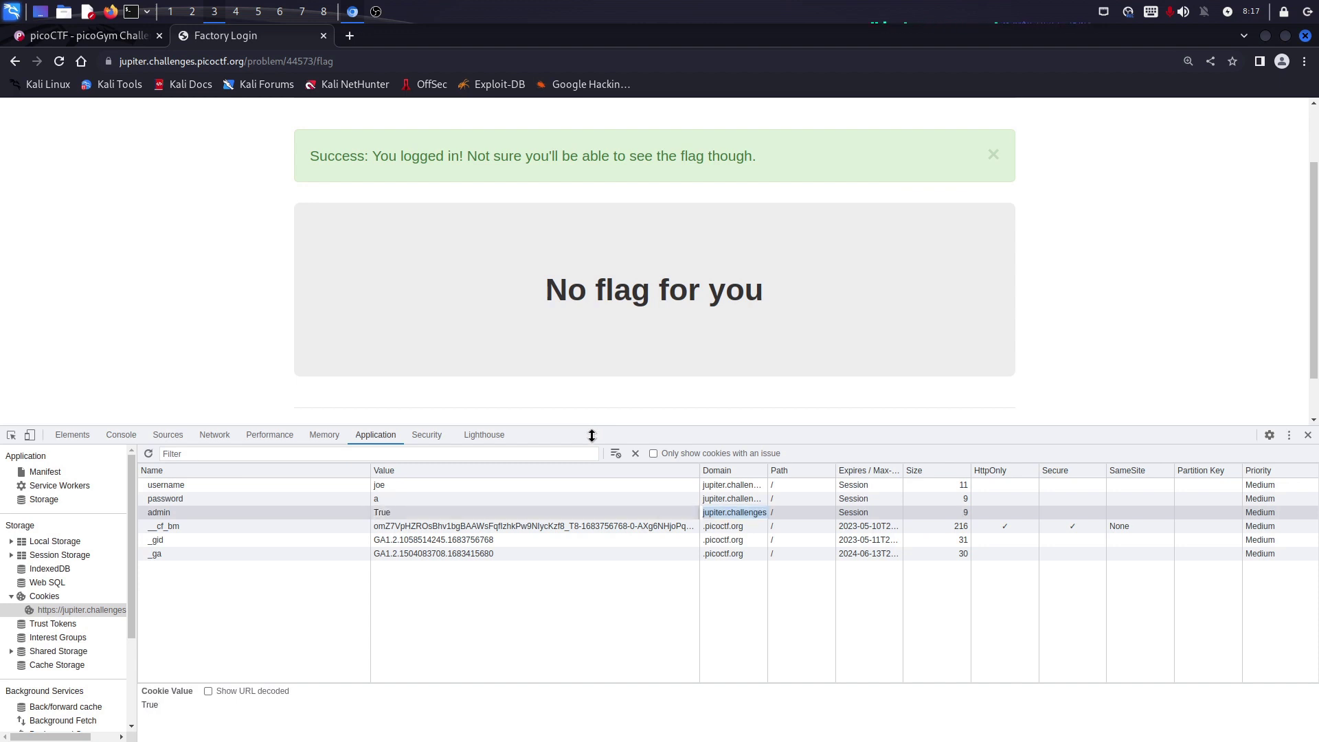
pyautogui.click(378, 511)
# Reload the page and select the revealed flag picoCTF{th3_c0nsp1r4cy_l1v3s_0c98aacc}.
pyautogui.click(285, 273)
pyautogui.hotkey('ctrl', 'r')
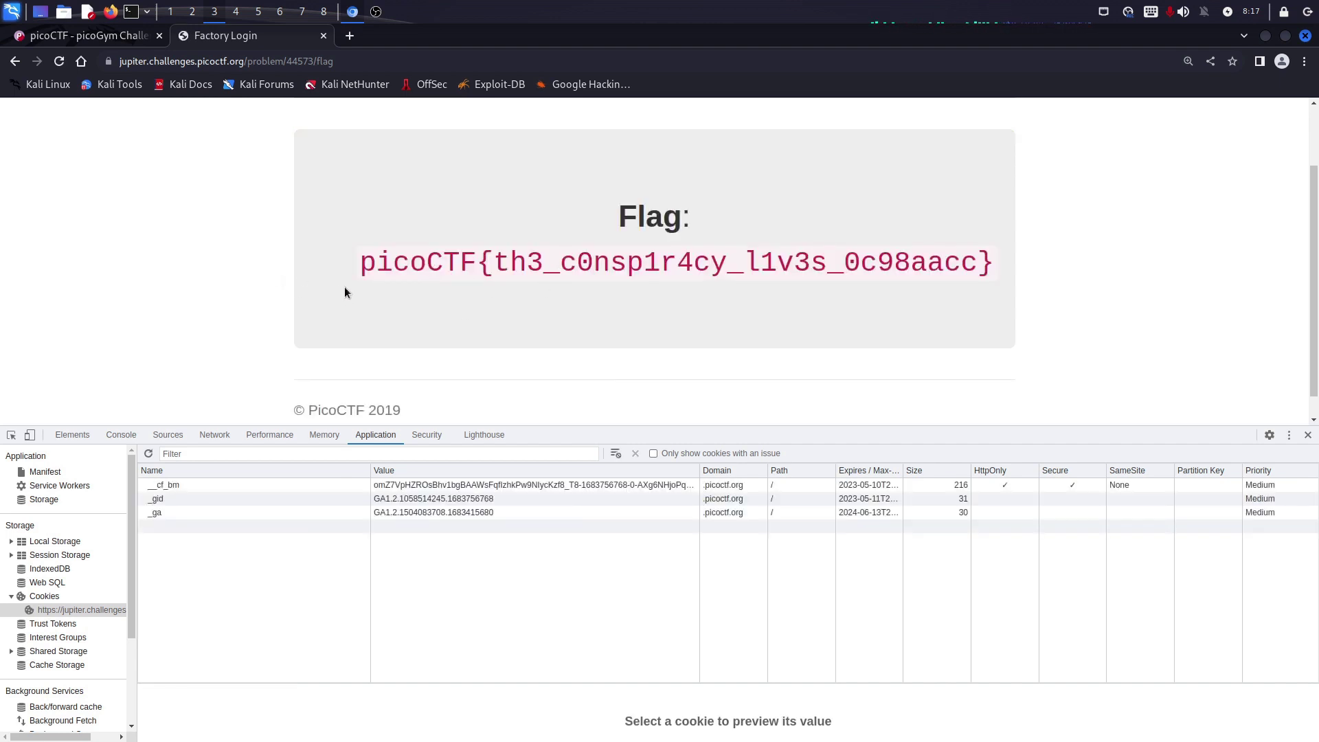
pyautogui.moveTo(363, 263); pyautogui.dragTo(1007, 262)
pyautogui.hotkey('ctrl', 'c')
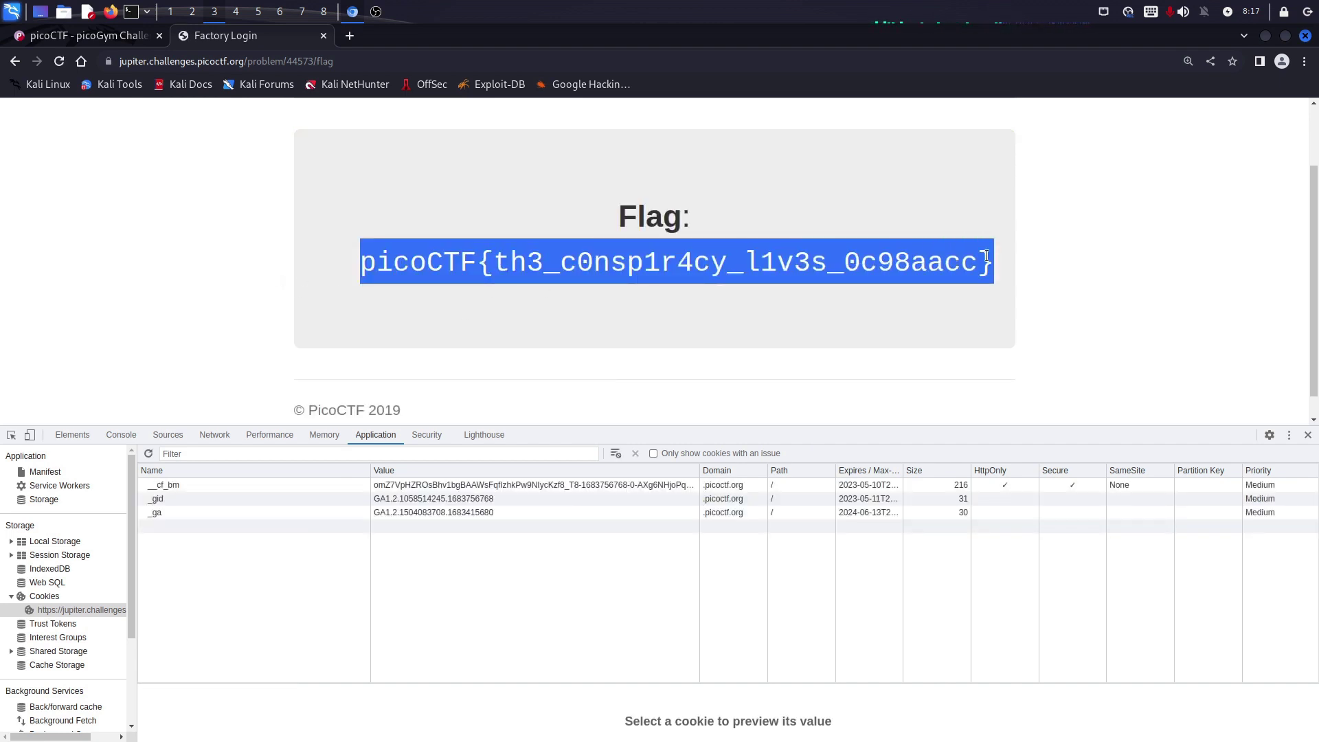
# Paste the copied flag into the logon challenge's answer field and submit it.
pyautogui.click(94, 36)
pyautogui.click(469, 580)
pyautogui.hotkey('ctrl', 'v')
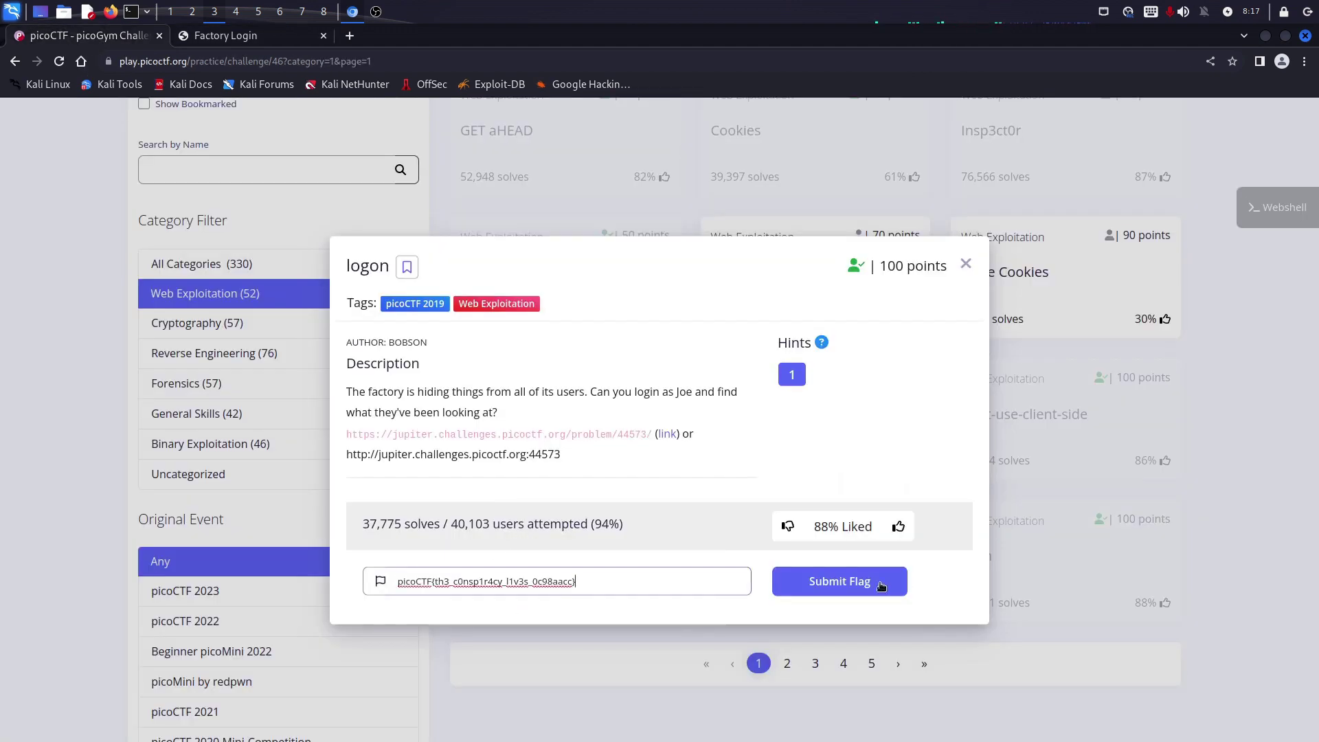
pyautogui.click(892, 582)
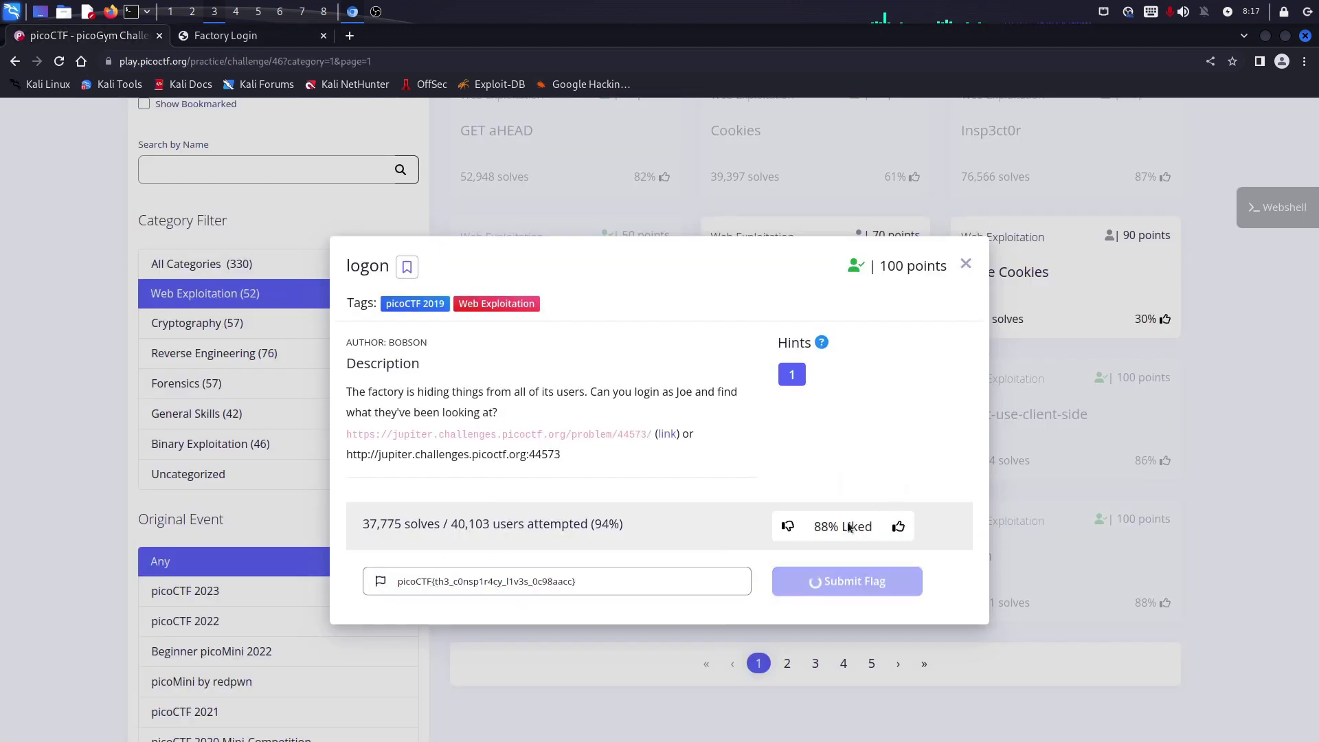